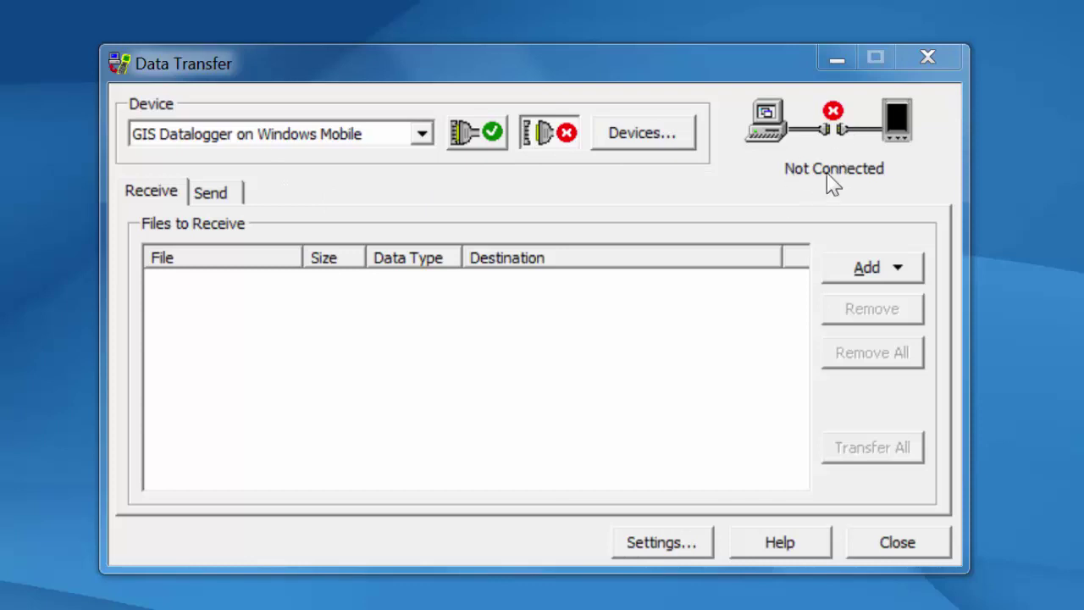
Step: Try to connect to the GIS Datalogger on Windows Mobile device
{"action": "left_click", "coordinate": [494, 142]}
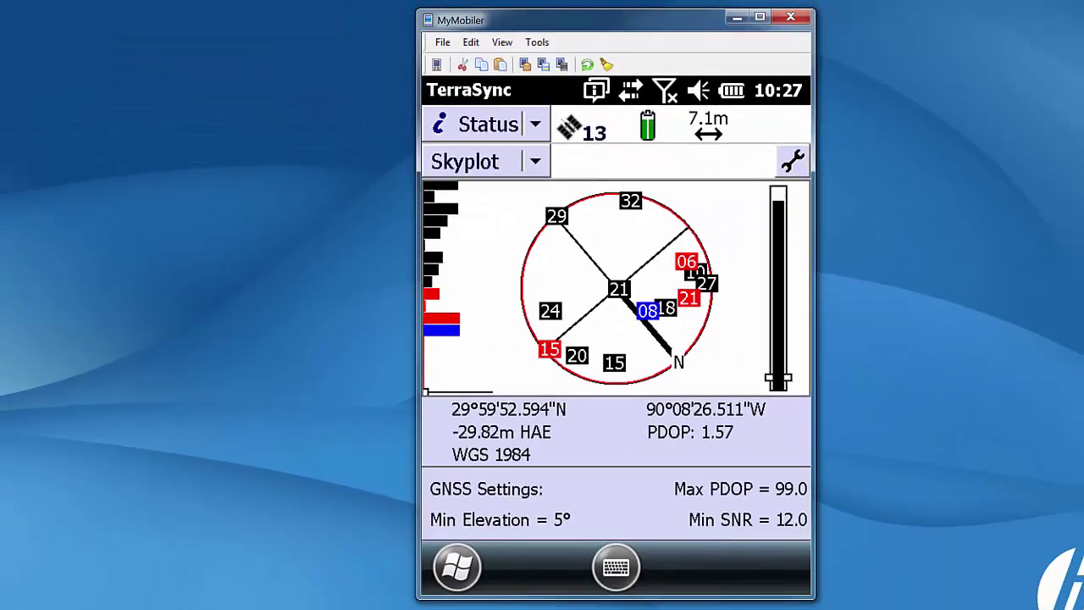
Step: In TerraSync, create a new rover data file with its location set to Storage Card, and accept the antenna height settings
{"action": "left_click", "coordinate": [535, 124]}
{"action": "left_click", "coordinate": [500, 202]}
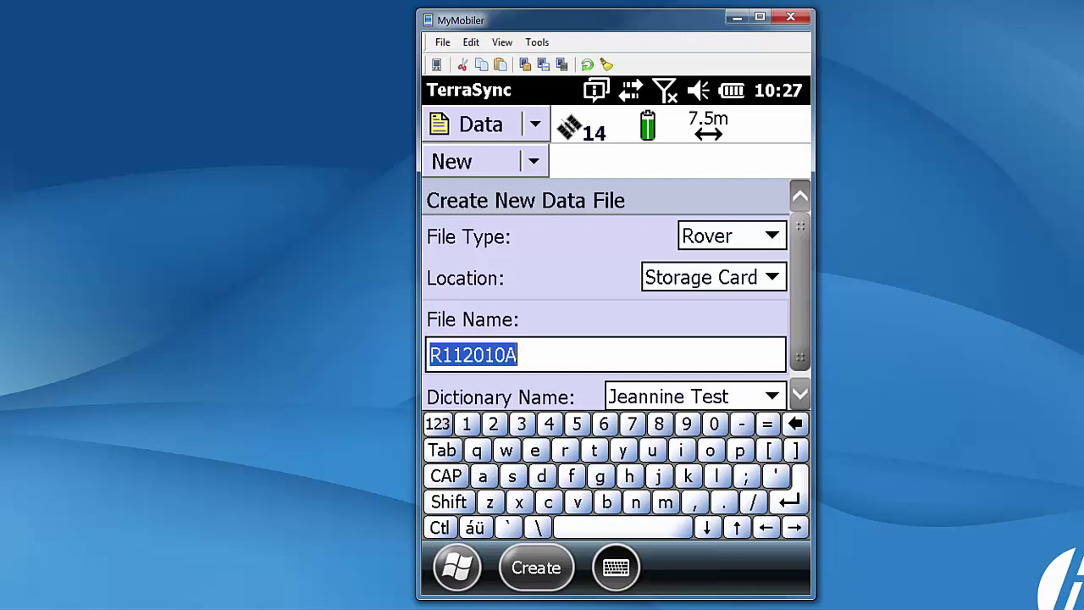
{"action": "left_click", "coordinate": [773, 277]}
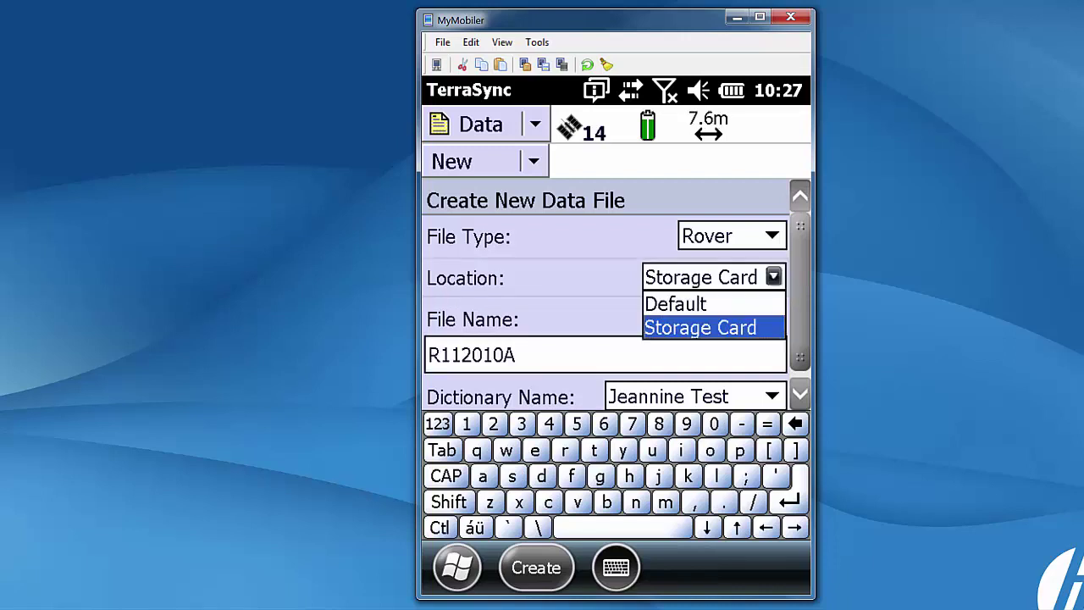
{"action": "left_click", "coordinate": [676, 303]}
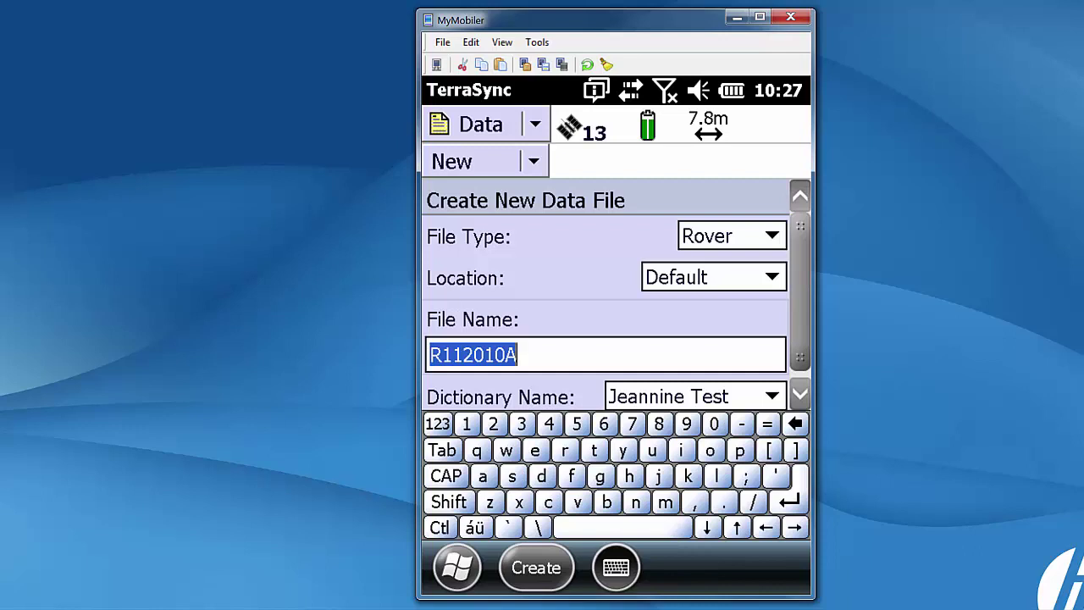
{"action": "left_click", "coordinate": [772, 277]}
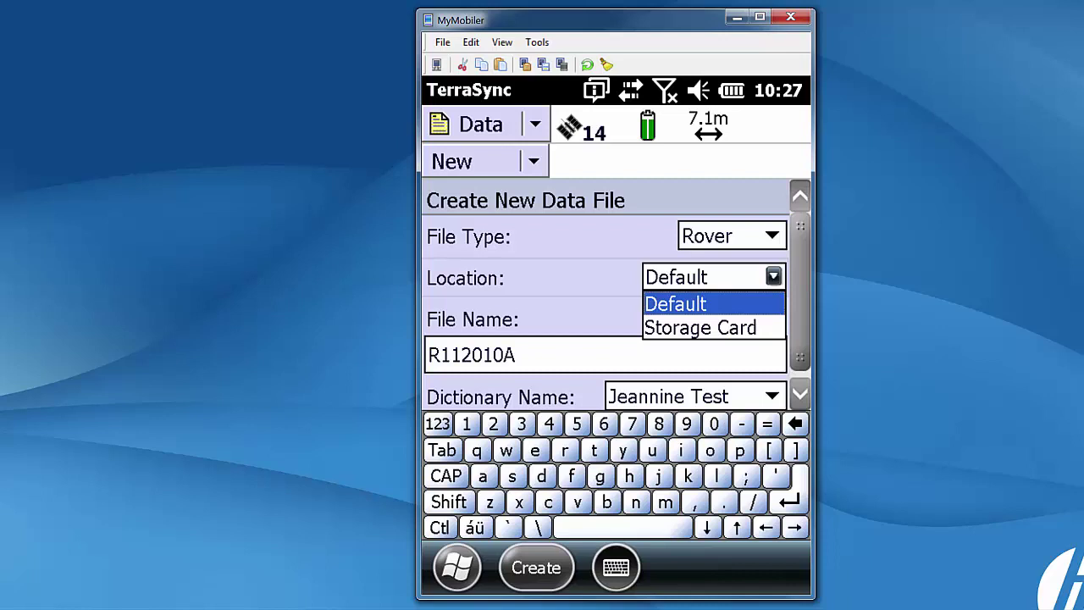
{"action": "left_click", "coordinate": [700, 327]}
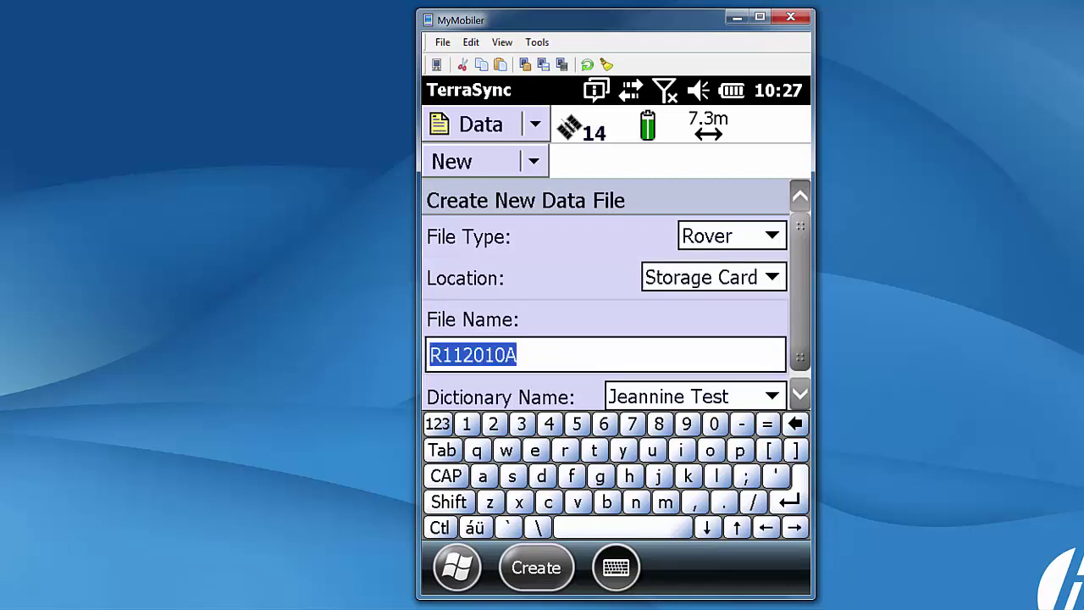
{"action": "left_click", "coordinate": [536, 568]}
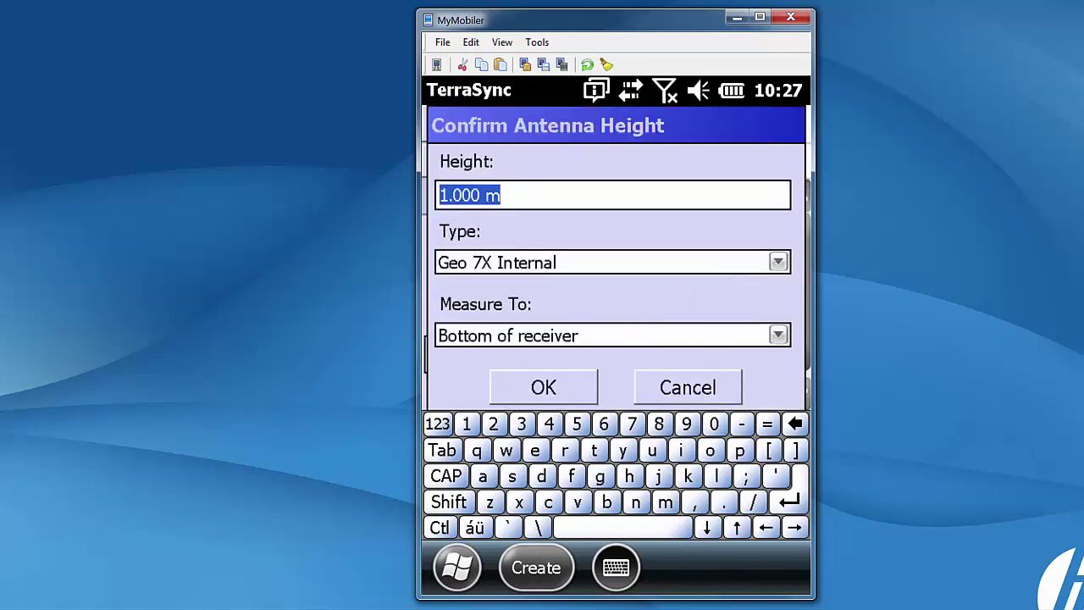
{"action": "left_click", "coordinate": [543, 387]}
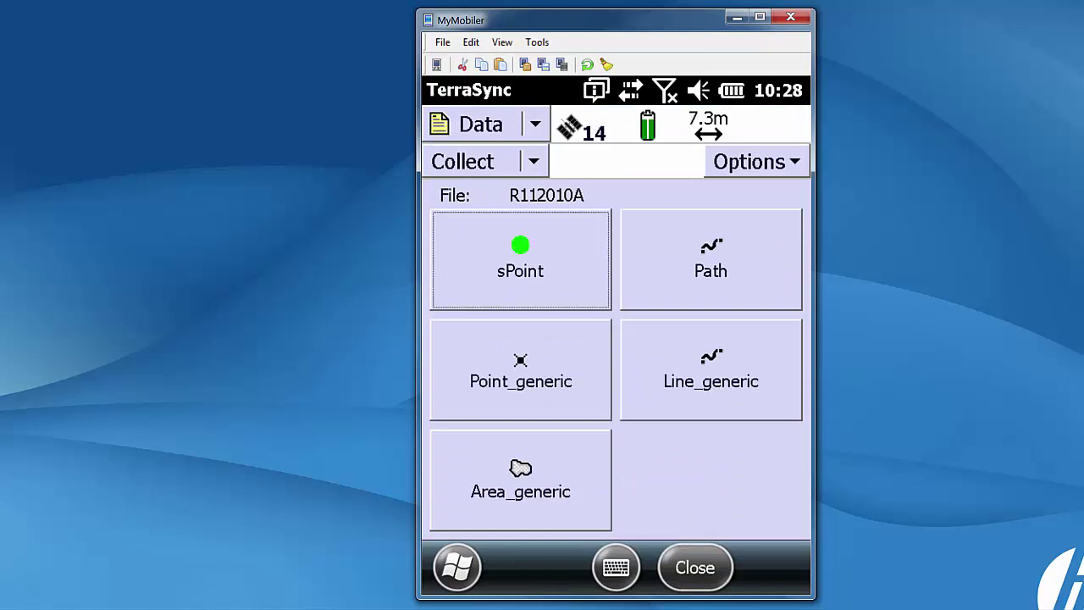
Step: Store an sPoint feature with its attributes left blank, and close the data file
{"action": "key", "text": "Return"}
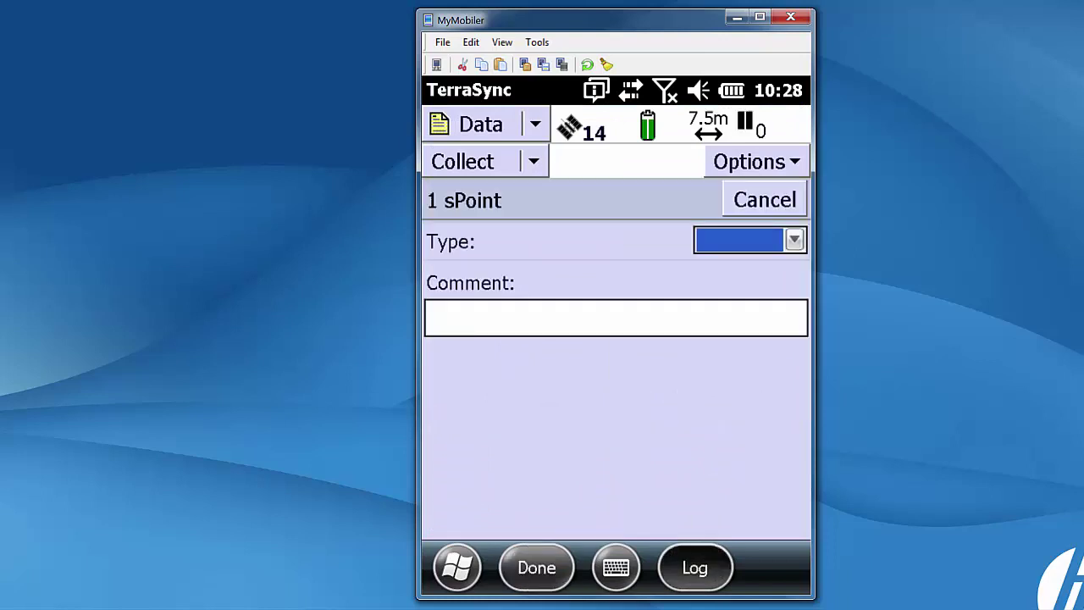
{"action": "left_click", "coordinate": [615, 333]}
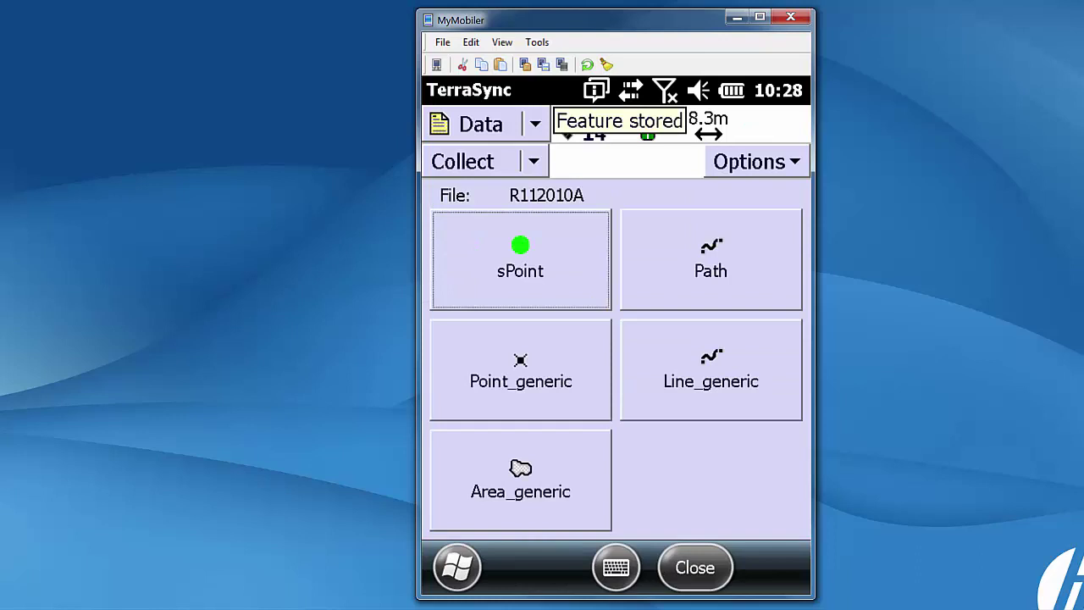
{"action": "left_click", "coordinate": [695, 567]}
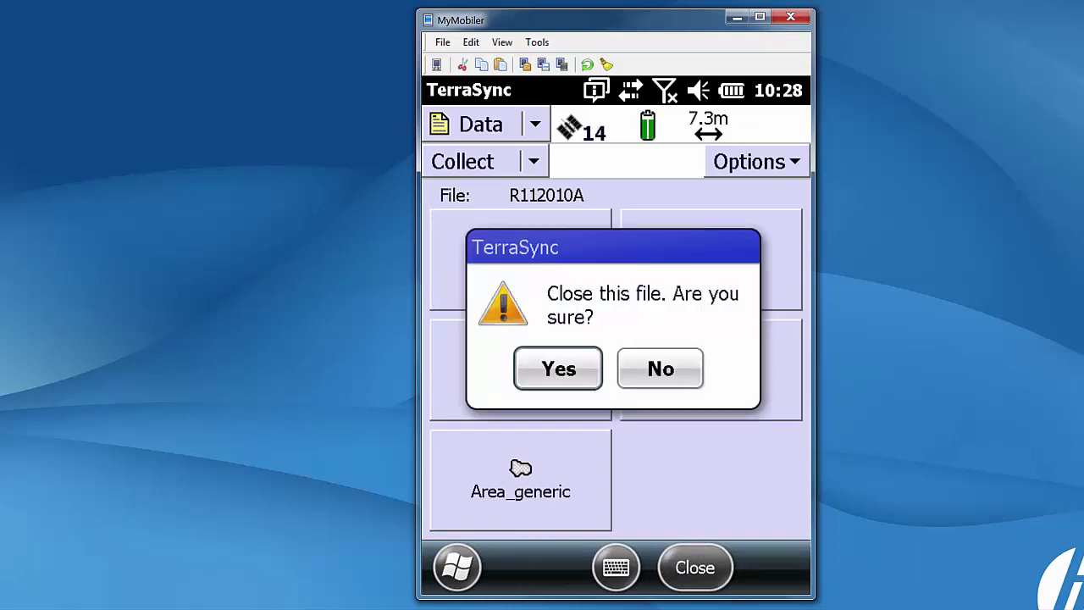
{"action": "left_click", "coordinate": [558, 369]}
Step: In Windows Explorer, open the SDHC (G:) card and select the R111704A files from .dd through .obx
{"action": "left_click", "coordinate": [616, 335]}
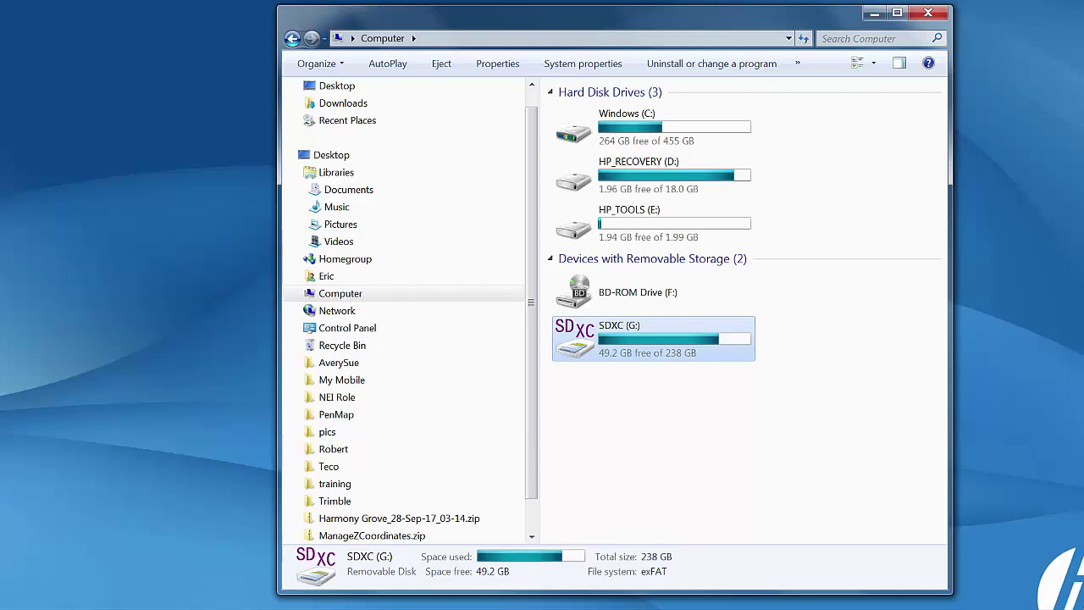
{"action": "key", "text": "Escape"}
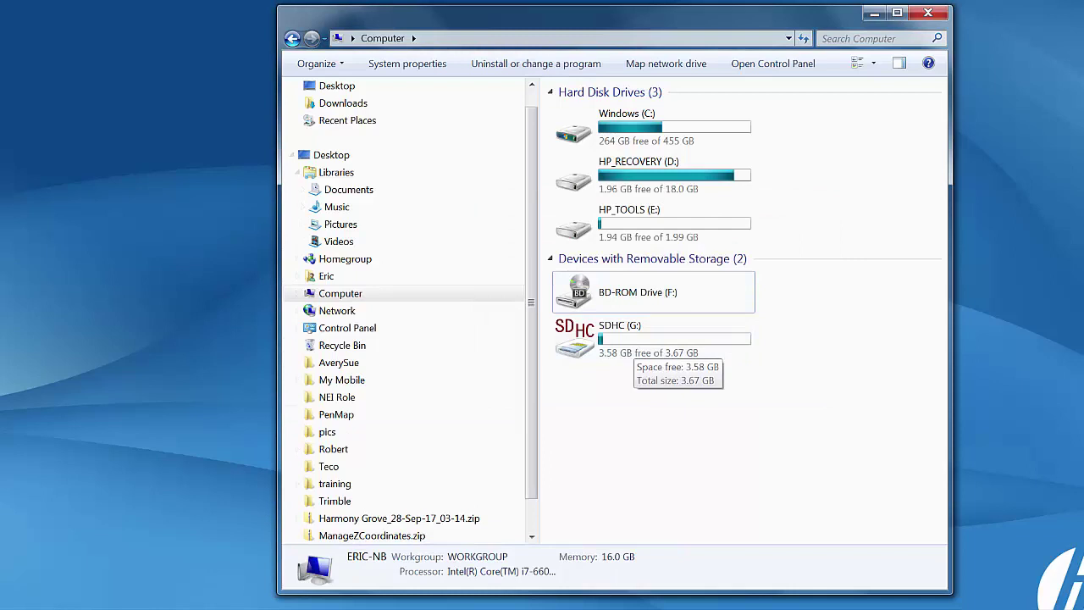
{"action": "left_click", "coordinate": [635, 344]}
{"action": "double_click", "coordinate": [631, 339]}
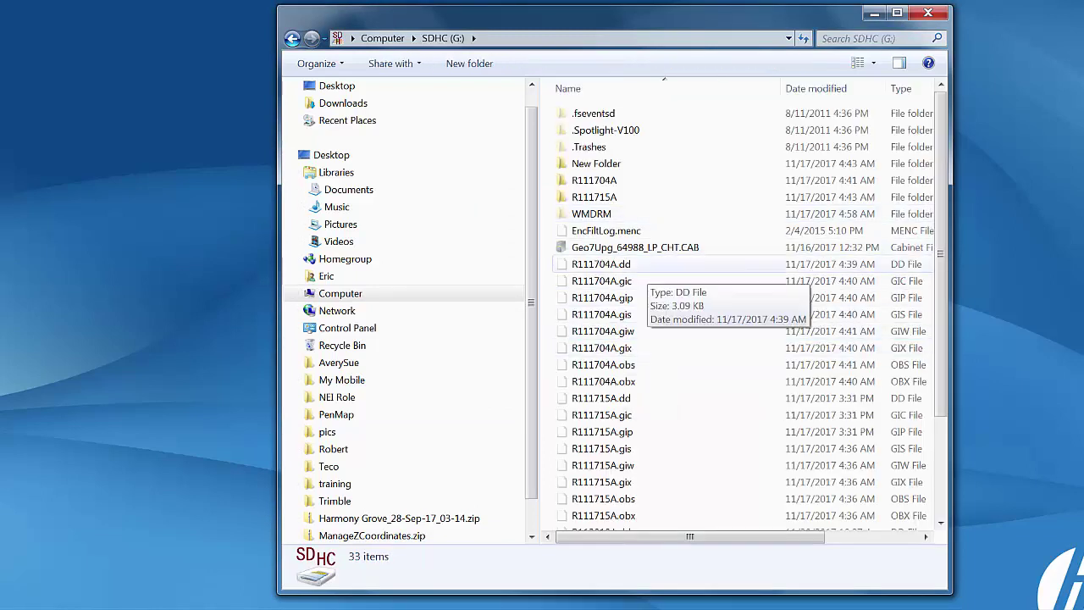
{"action": "left_click", "coordinate": [646, 264]}
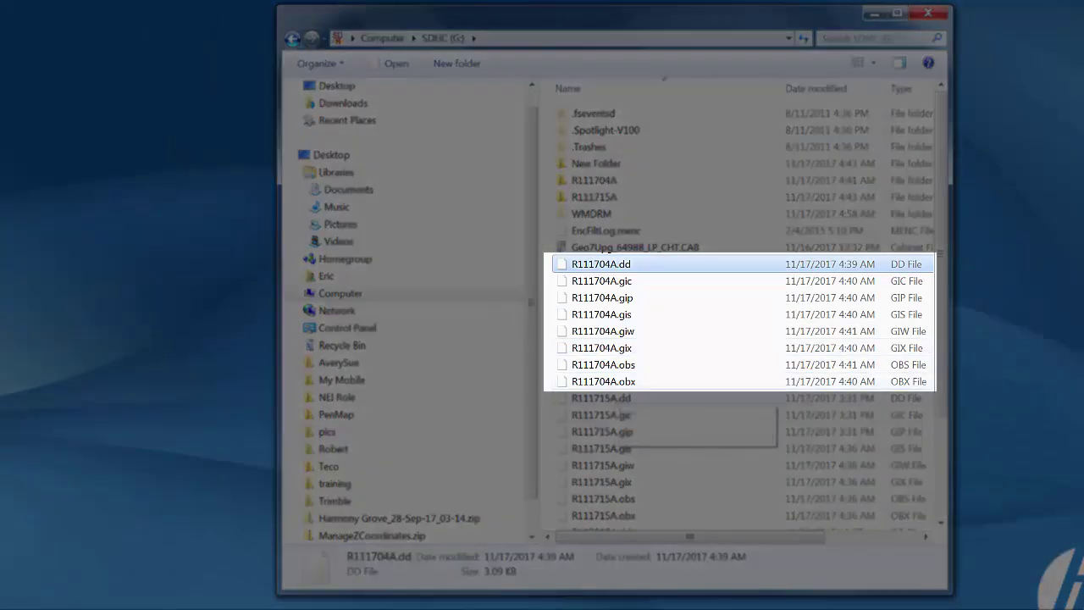
{"action": "left_click", "coordinate": [619, 382], "text": "shift"}
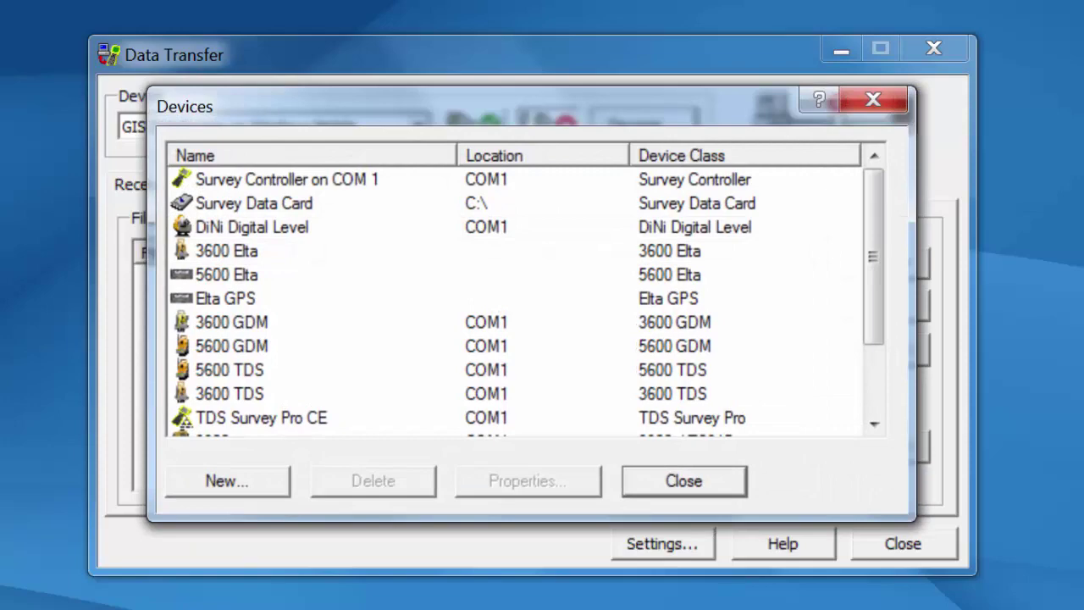
Step: In Data Transfer, start creating a new device of the type GIS Folder
{"action": "left_click", "coordinate": [226, 481]}
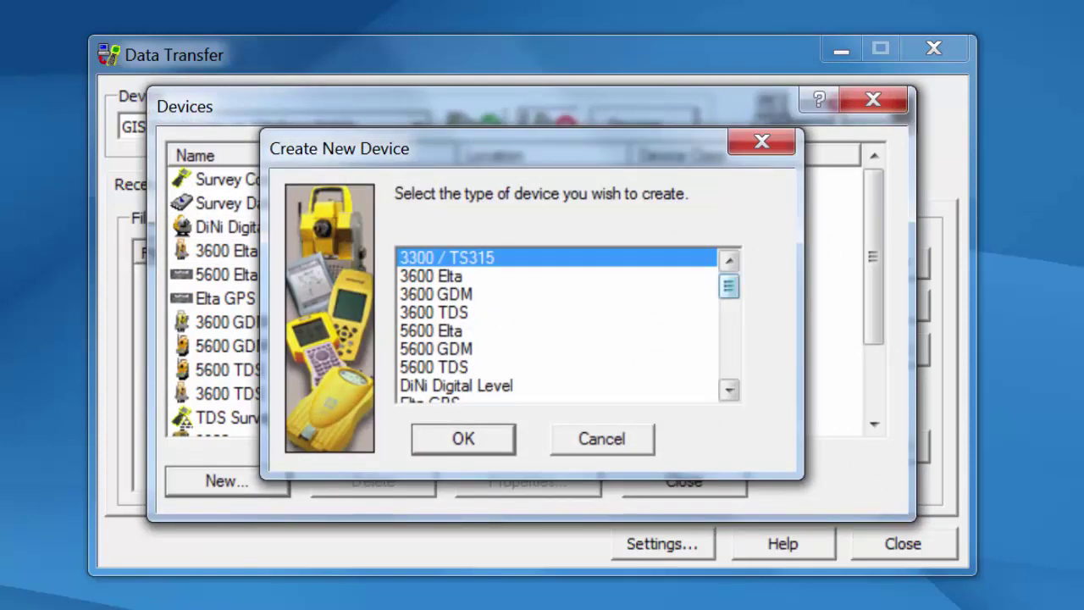
{"action": "scroll", "coordinate": [559, 326], "scroll_direction": "down", "scroll_amount": 5}
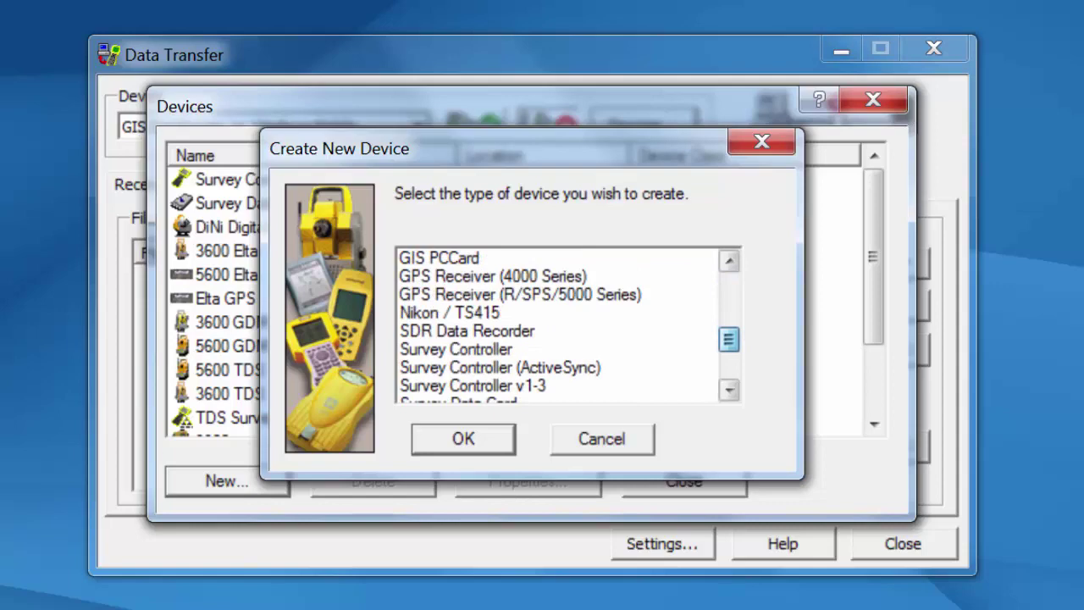
{"action": "left_click_drag", "start_coordinate": [728, 339], "coordinate": [729, 329]}
{"action": "left_click", "coordinate": [435, 294]}
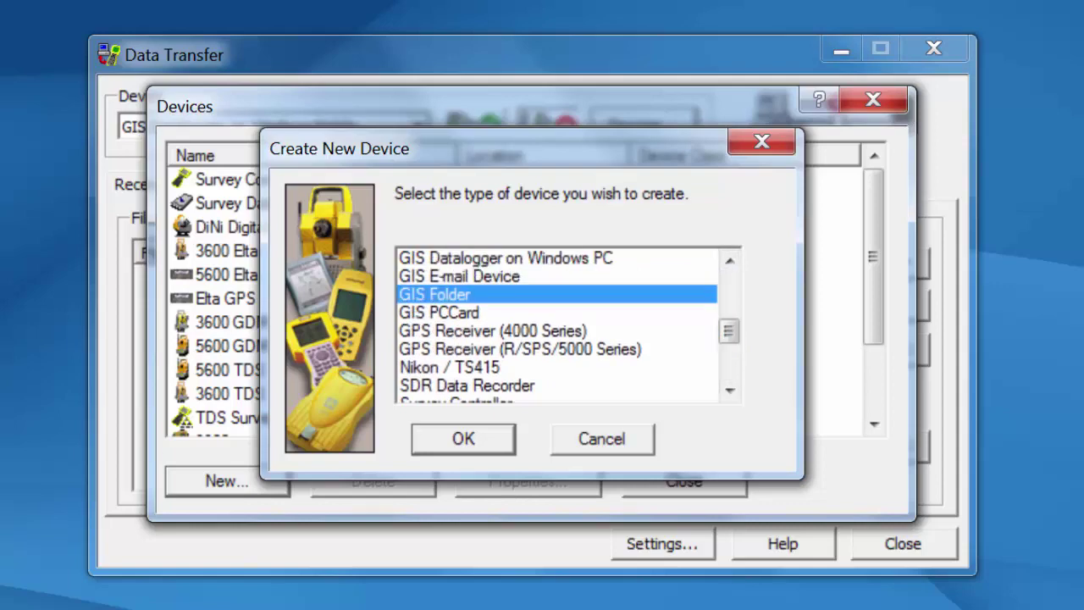
{"action": "key", "text": "Return"}
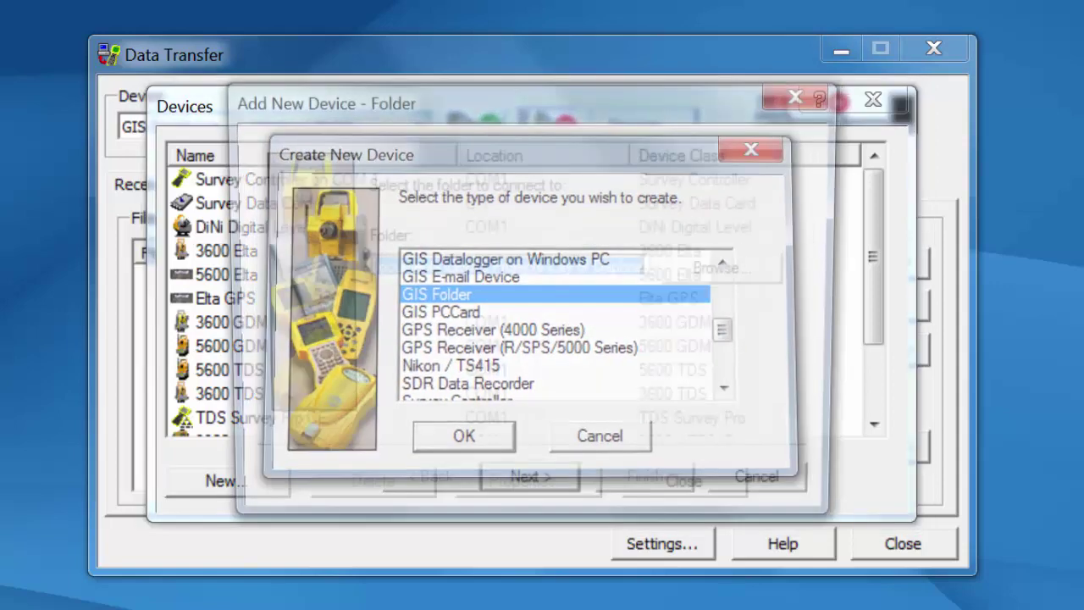
Step: Set the SDHC (G:) card as the folder the new device connects to, and continue to the file type settings
{"action": "left_click", "coordinate": [730, 269]}
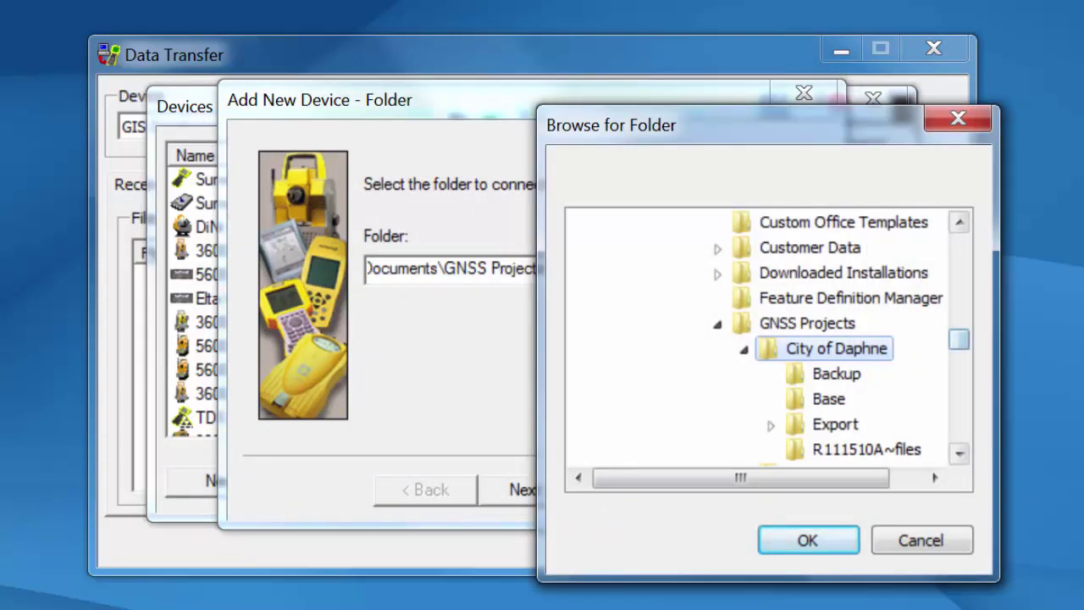
{"action": "scroll", "coordinate": [763, 338], "scroll_direction": "up", "scroll_amount": 15}
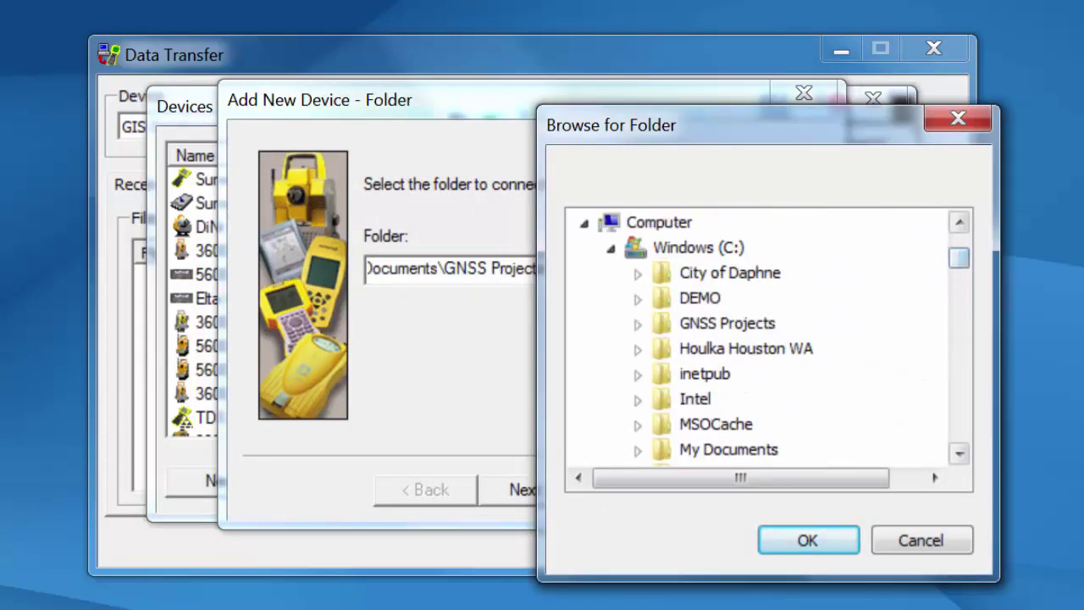
{"action": "left_click", "coordinate": [611, 249]}
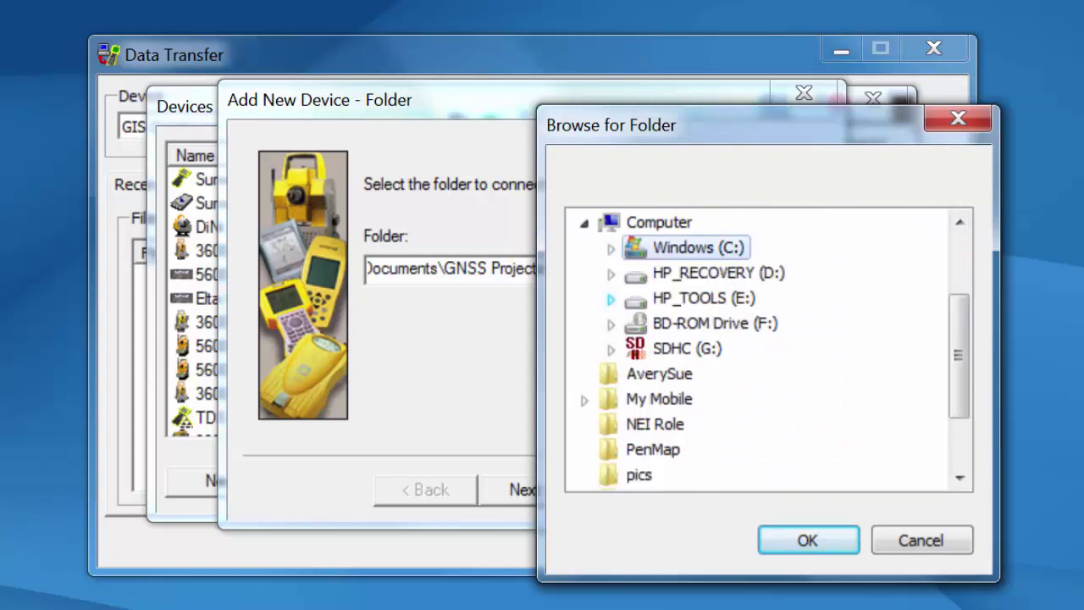
{"action": "left_click", "coordinate": [687, 349]}
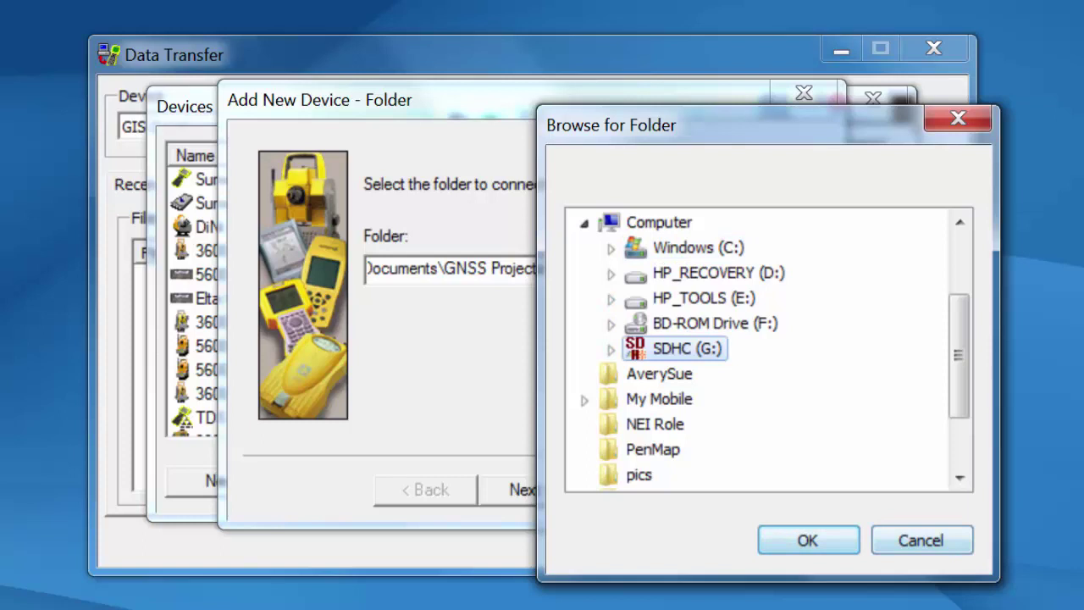
{"action": "key", "text": "Return"}
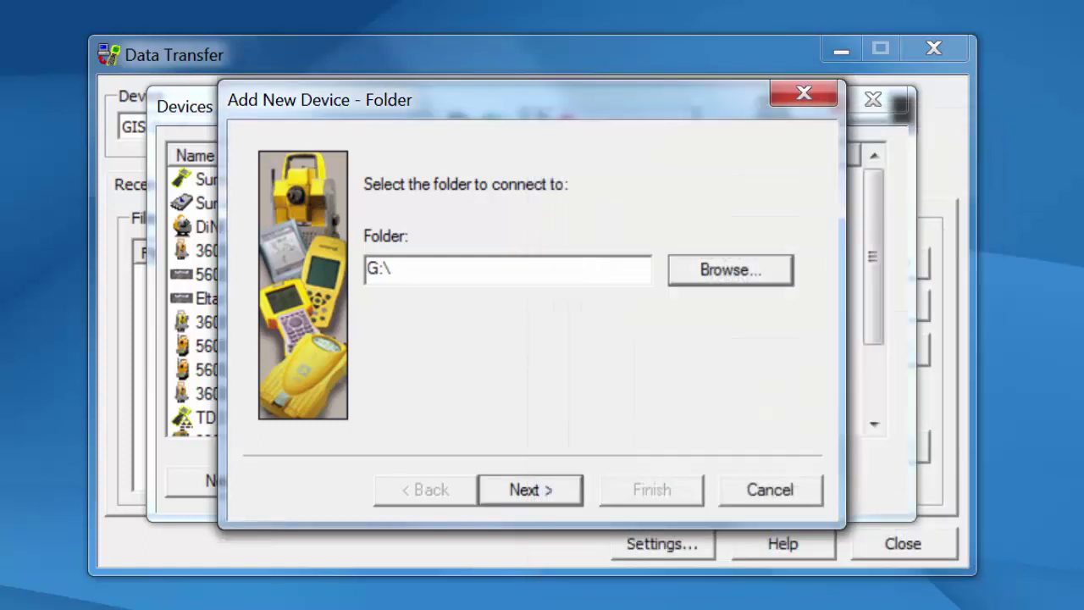
{"action": "key", "text": "Return"}
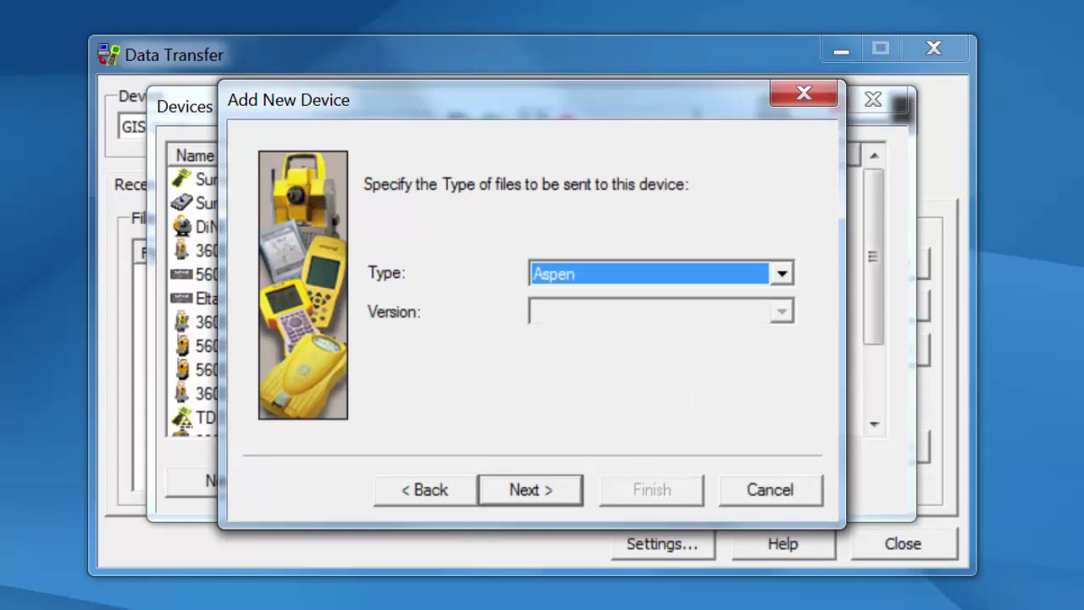
Step: Set the type of files sent to the device to TerraSync, version v3.xx, v4.xx, v5.xx, and continue to the naming page
{"action": "left_click", "coordinate": [782, 274]}
{"action": "key", "text": "Down"}
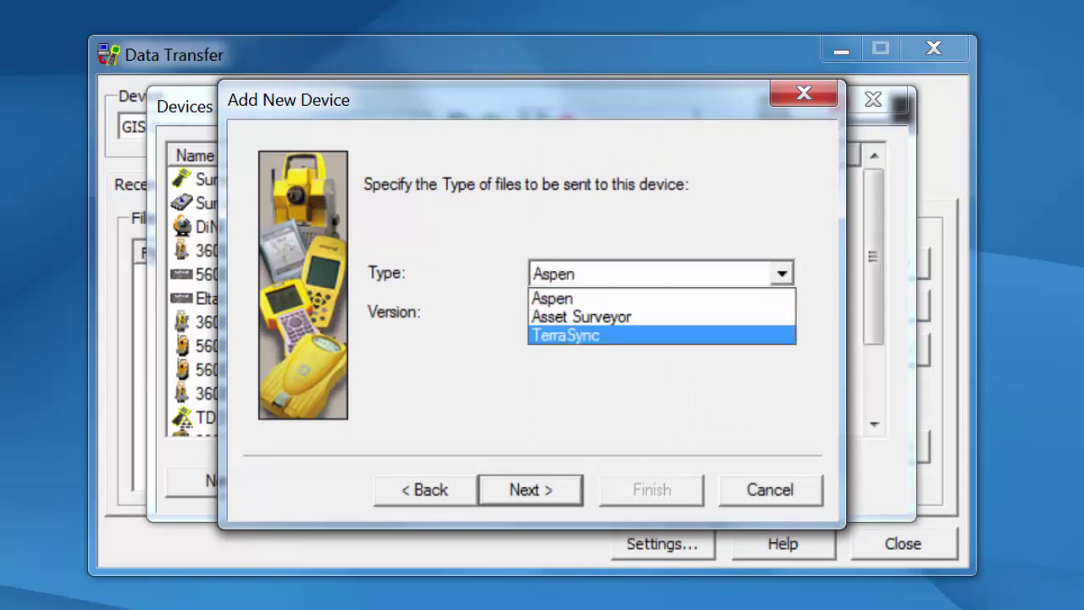
{"action": "key", "text": "Return"}
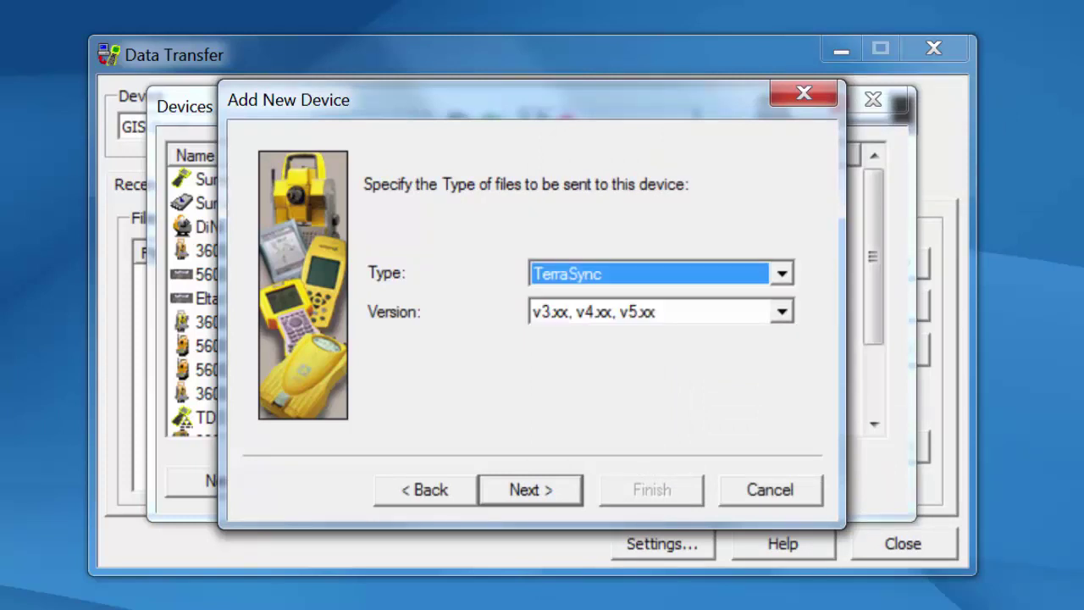
{"action": "key", "text": "Tab"}
{"action": "key", "text": "alt+Down"}
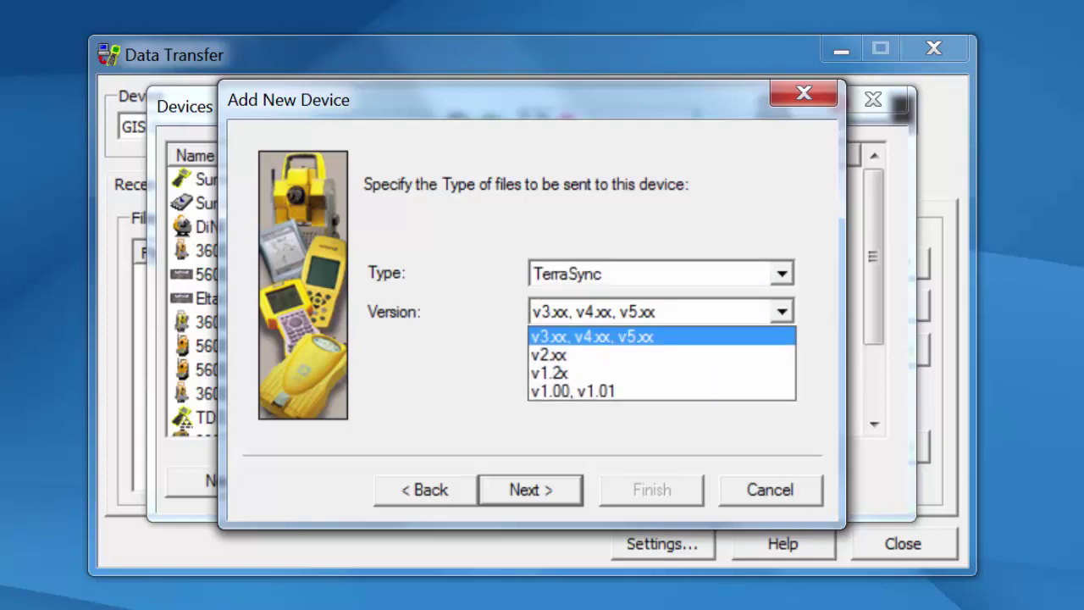
{"action": "key", "text": "Return"}
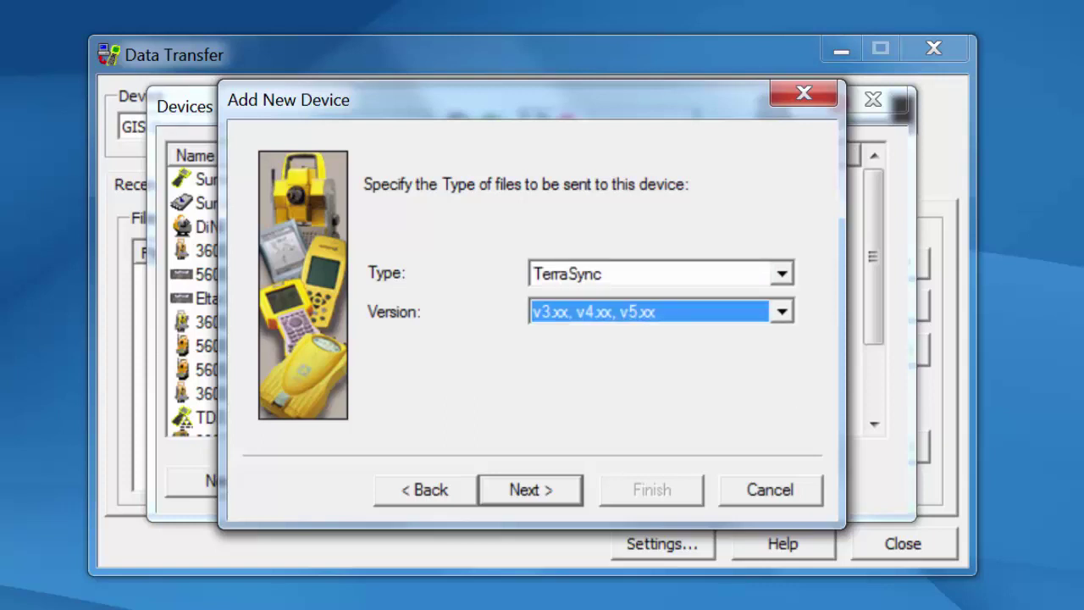
{"action": "key", "text": "Tab"}
{"action": "key", "text": "Return"}
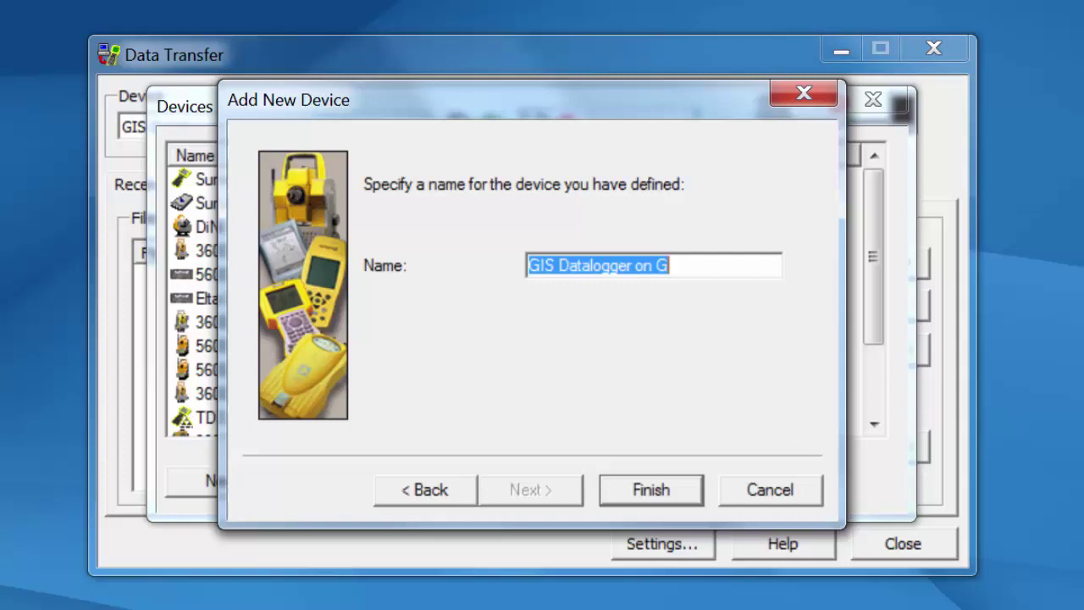
Step: Name the device "TerraSync on SD Card", finish adding it, and view it among the selectable devices
{"action": "type", "text": "Te"}
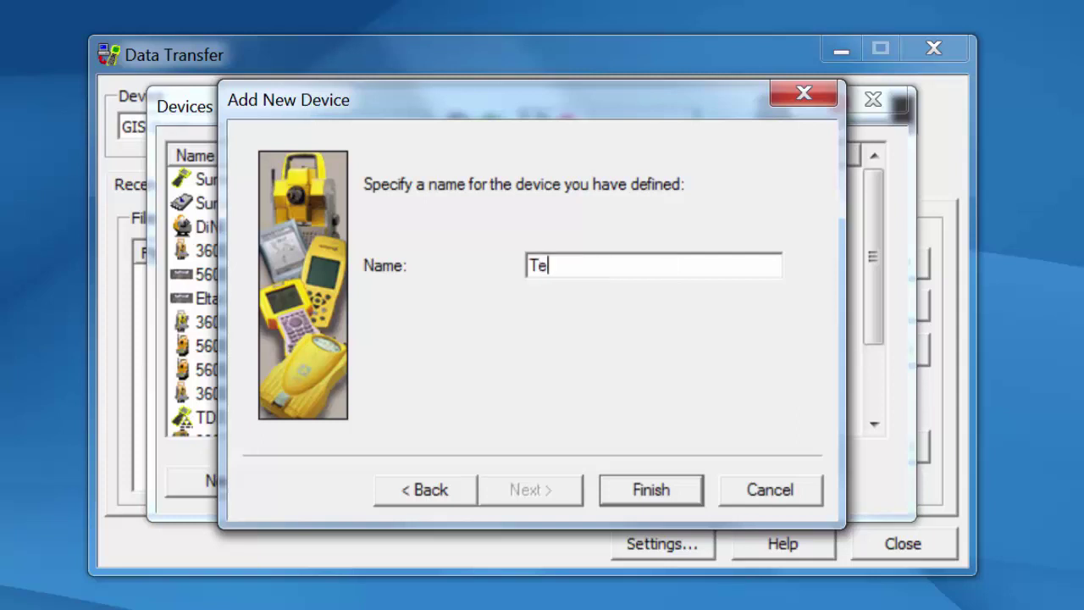
{"action": "type", "text": "rraSync on SD Card"}
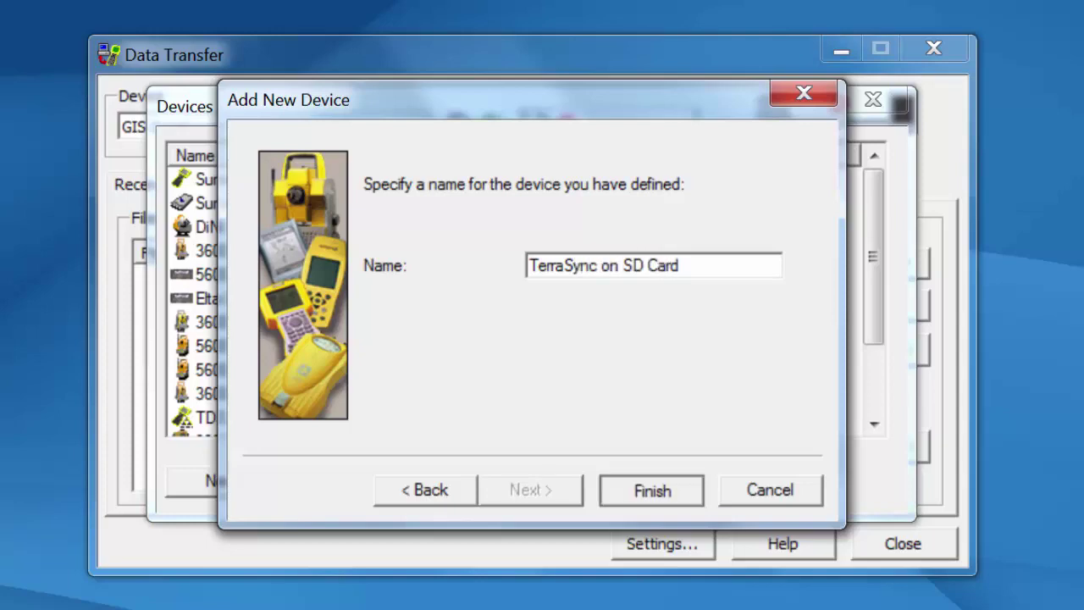
{"action": "key", "text": "Return"}
{"action": "left_click", "coordinate": [684, 480]}
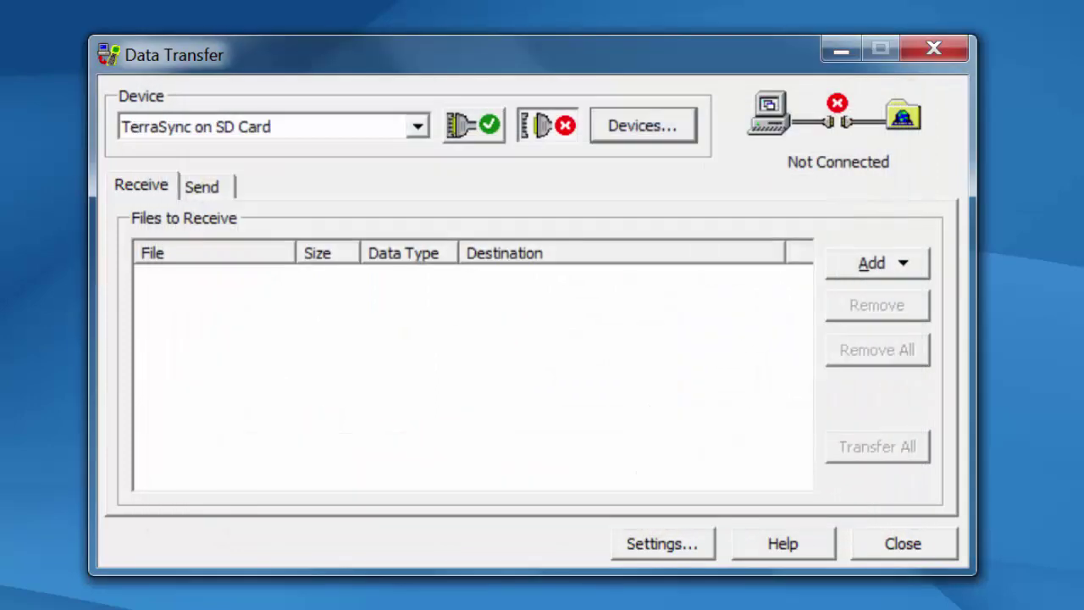
{"action": "key", "text": "alt+Down"}
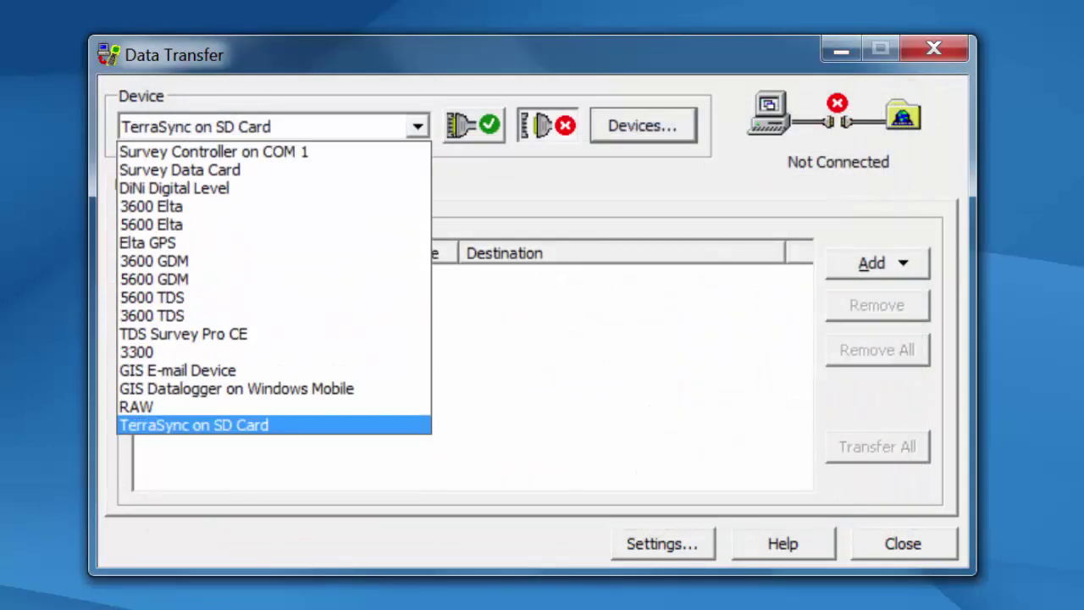
Step: Select the TerraSync on SD Card device and connect to it
{"action": "key", "text": "Return"}
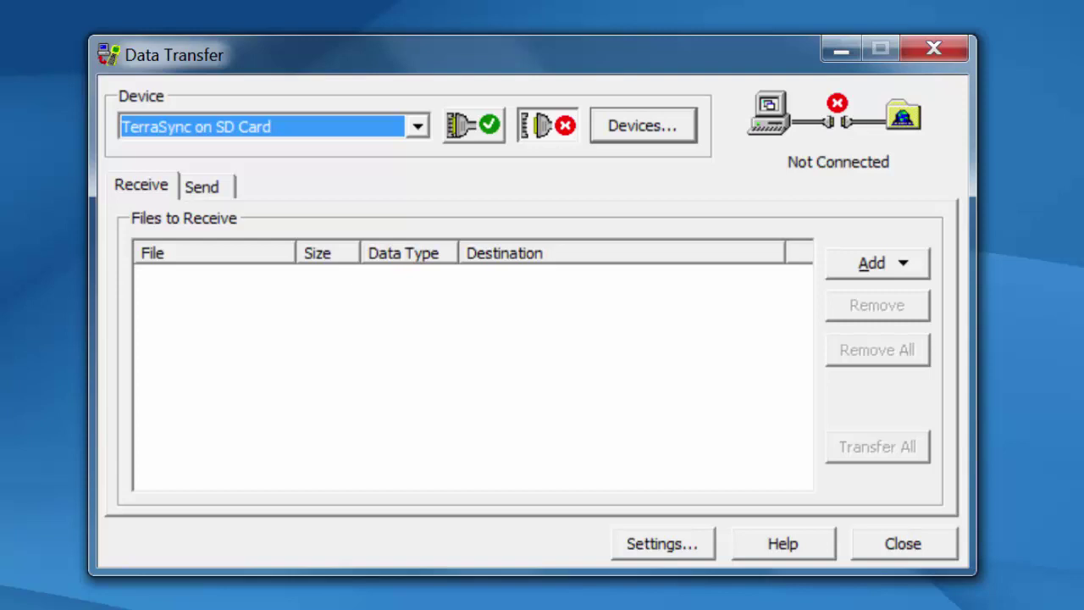
{"action": "key", "text": "Tab"}
{"action": "key", "text": "space"}
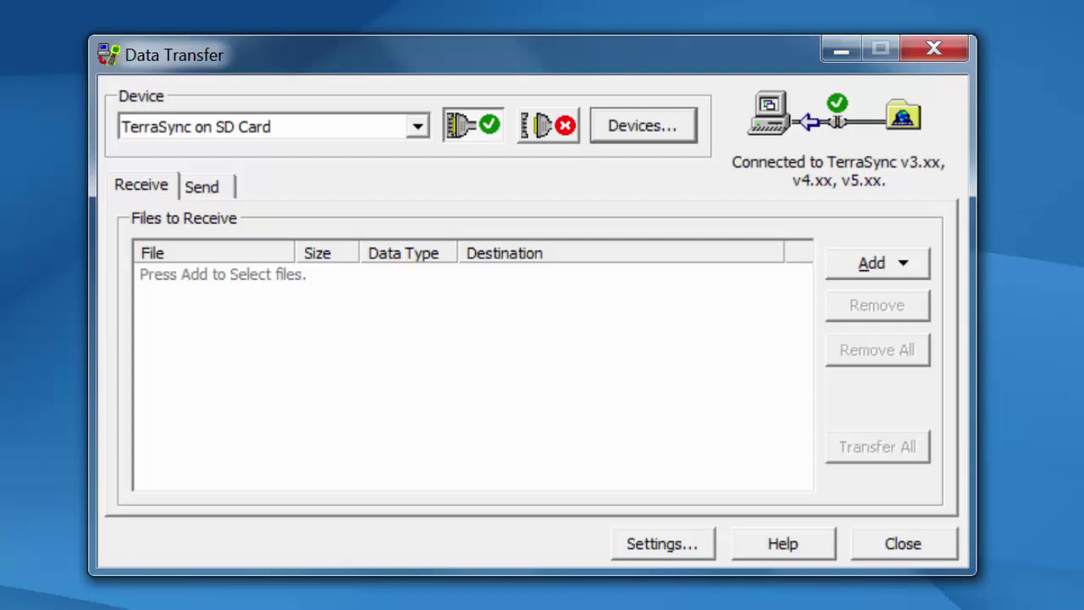
Step: Add the data file R111715A.gis from the SD card to the files to receive
{"action": "key", "text": "alt+a"}
{"action": "key", "text": "Return"}
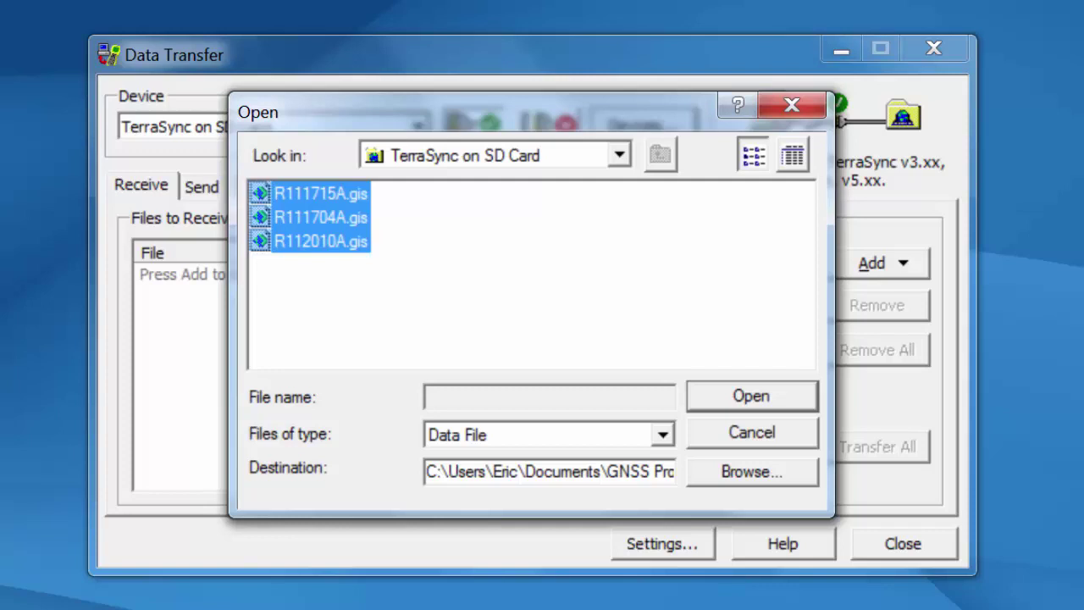
{"action": "left_click", "coordinate": [320, 193]}
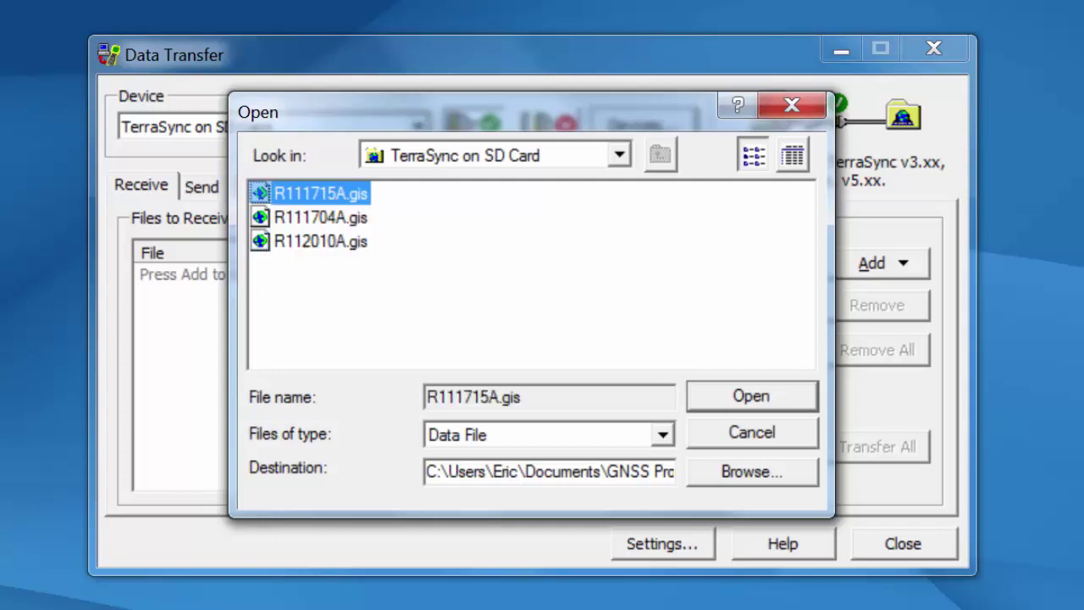
{"action": "key", "text": "Return"}
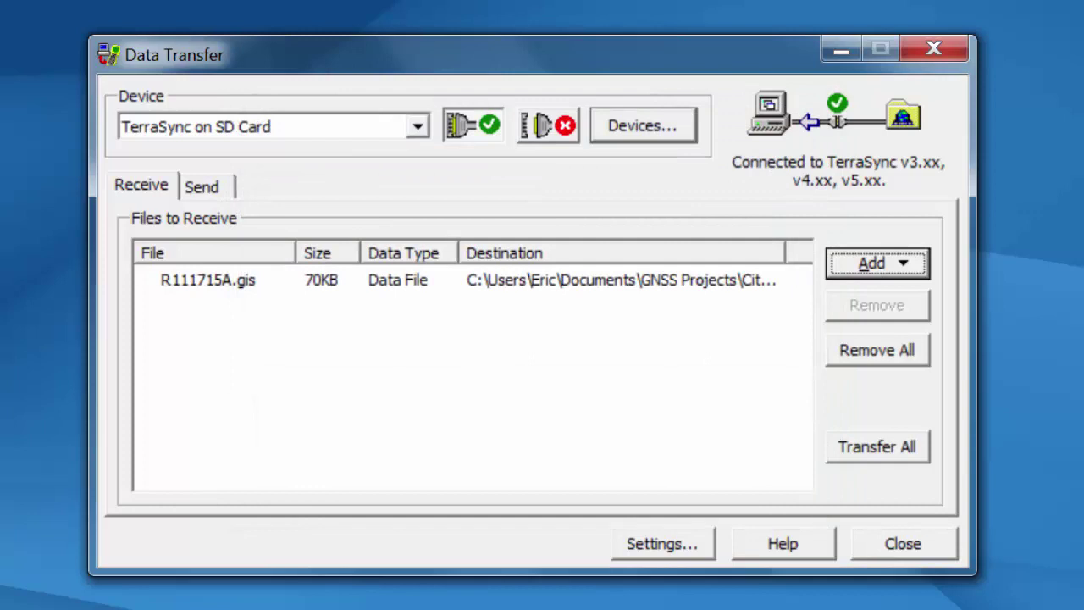
Step: Reopen the data file selection, examine the full destination folder path for received files, and leave without adding another file
{"action": "key", "text": "space"}
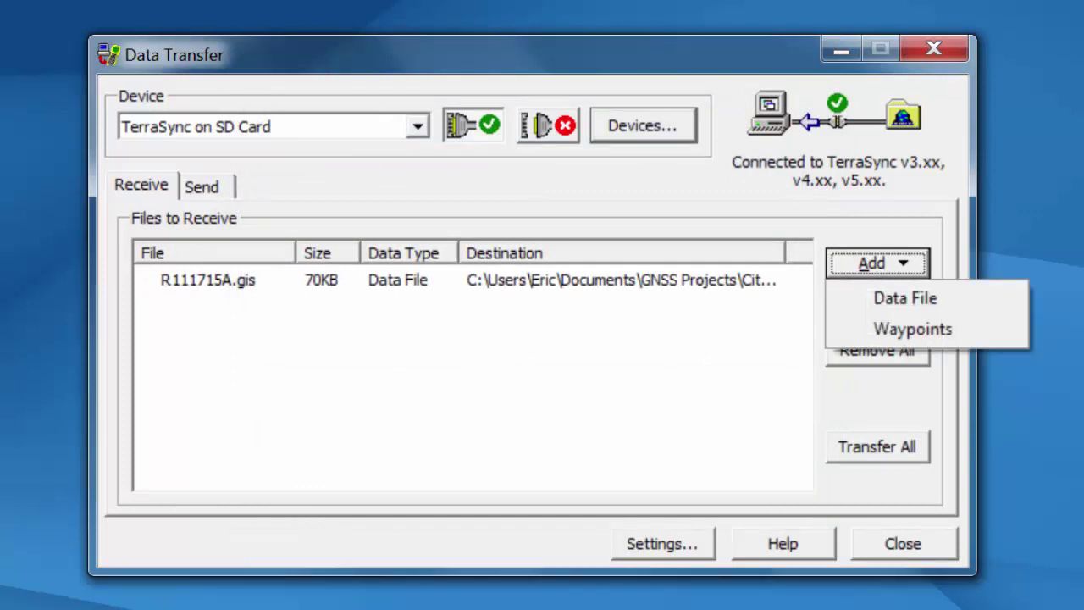
{"action": "key", "text": "Down"}
{"action": "key", "text": "Return"}
{"action": "left_click", "coordinate": [320, 217]}
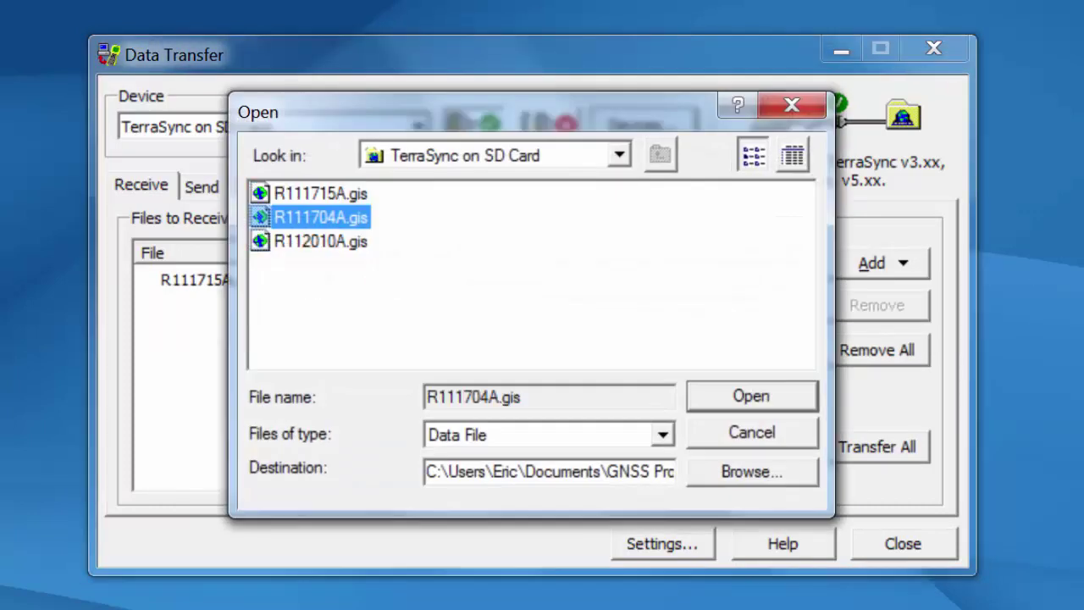
{"action": "left_click_drag", "start_coordinate": [474, 471], "coordinate": [675, 471]}
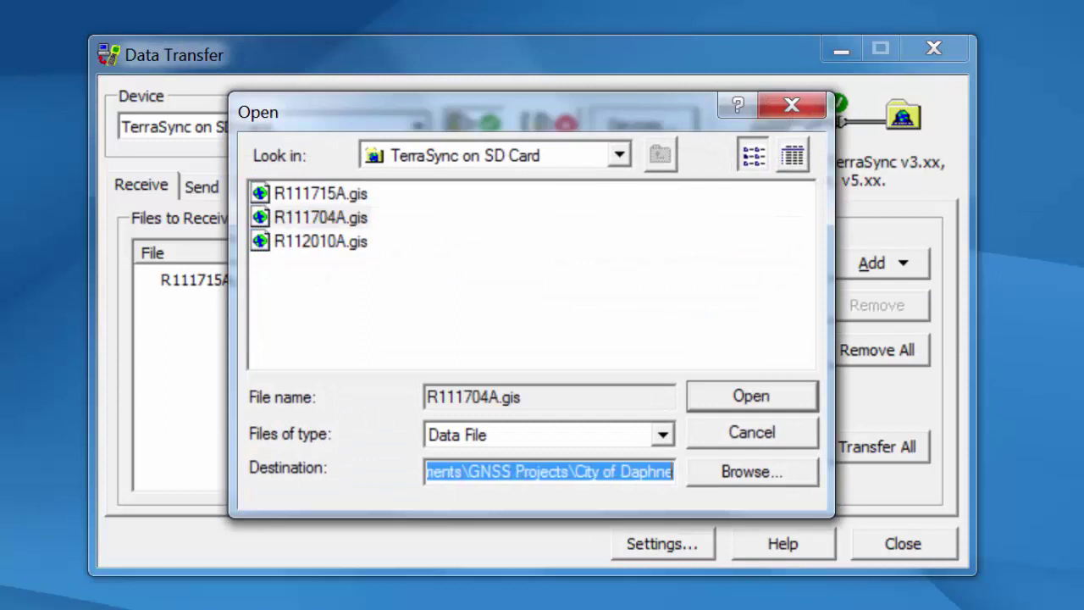
{"action": "left_click_drag", "start_coordinate": [488, 471], "coordinate": [423, 471]}
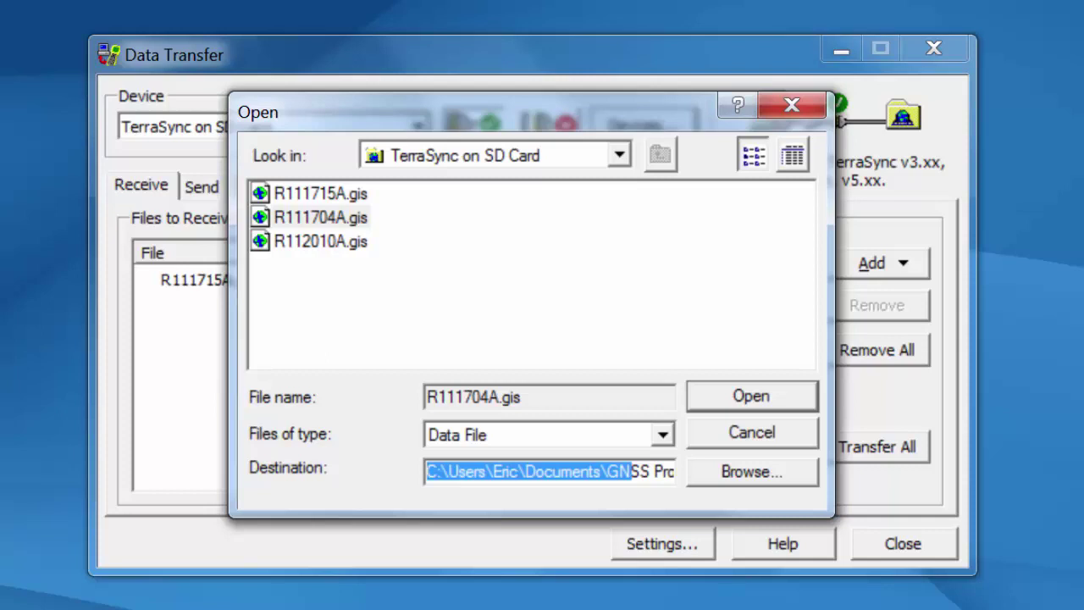
{"action": "left_click_drag", "start_coordinate": [558, 471], "coordinate": [675, 471]}
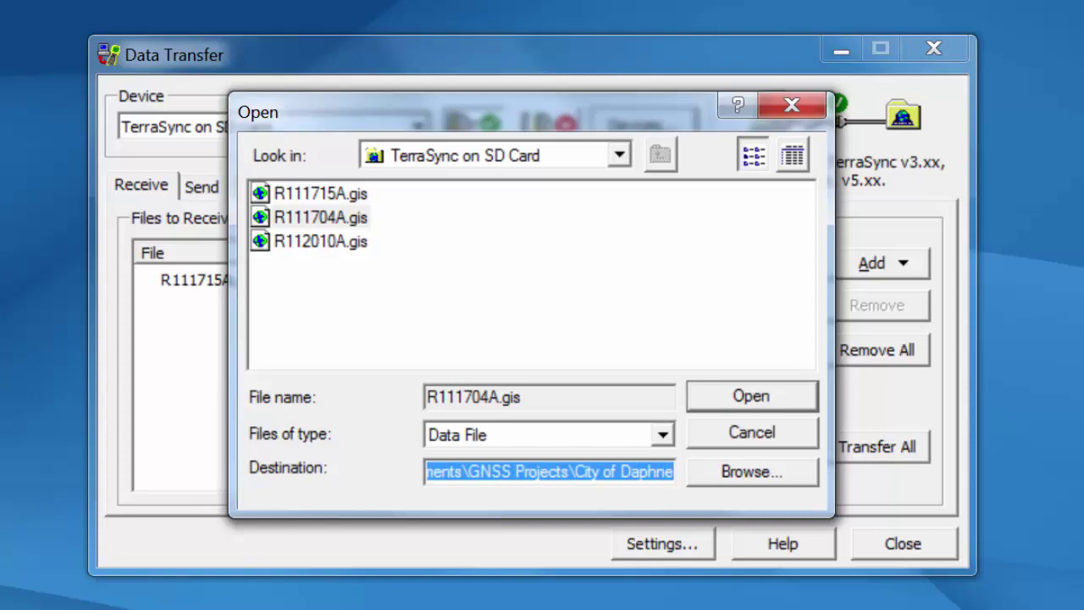
{"action": "key", "text": "Return"}
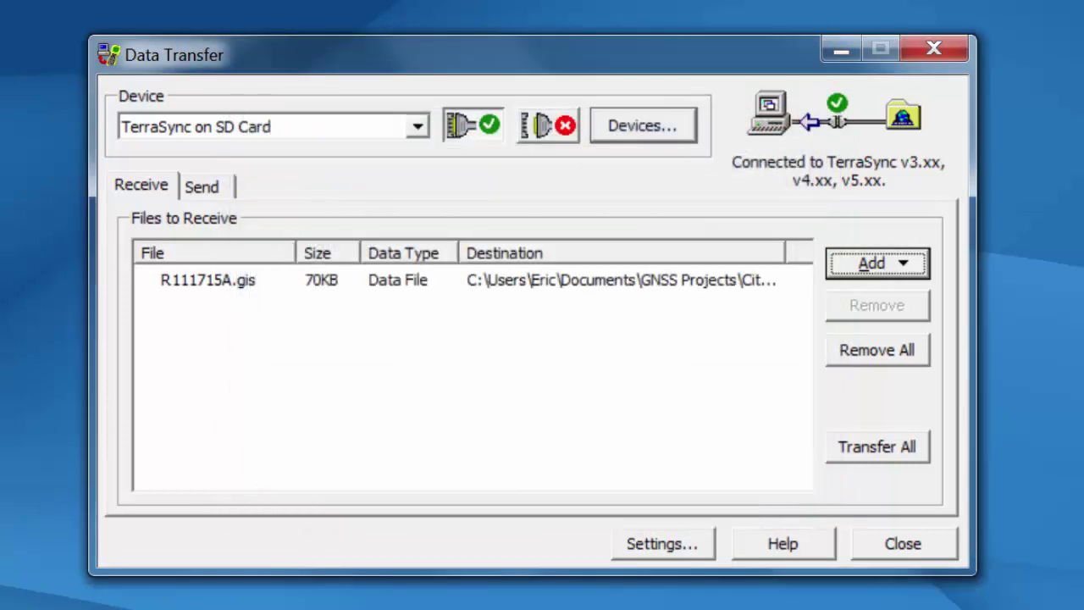
Step: Transfer all listed files to the computer, dismiss the transfer report, and disconnect from the SD card device
{"action": "left_click", "coordinate": [877, 446]}
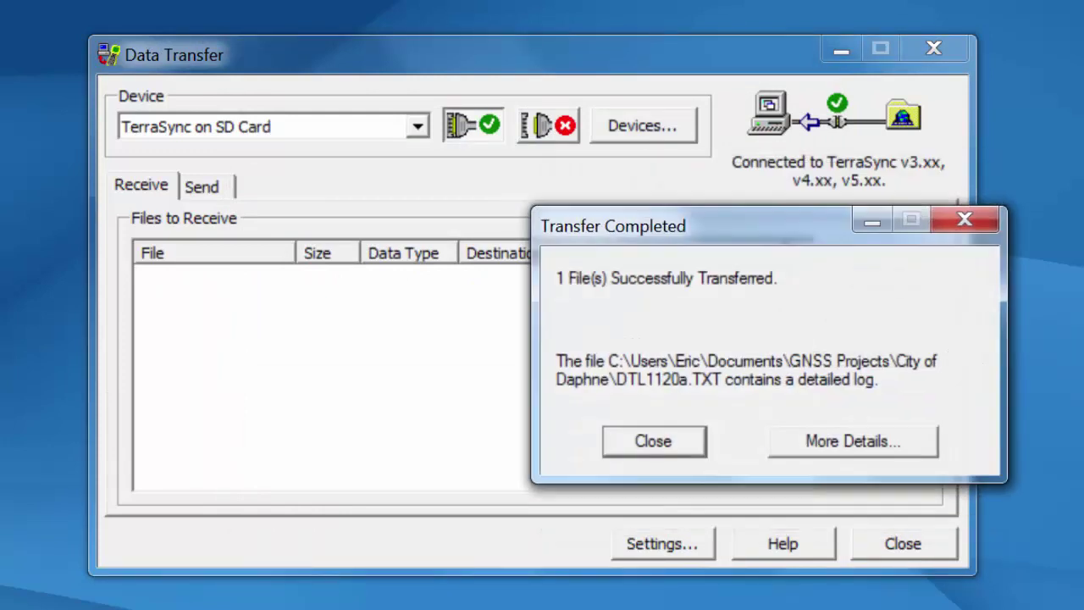
{"action": "key", "text": "Return"}
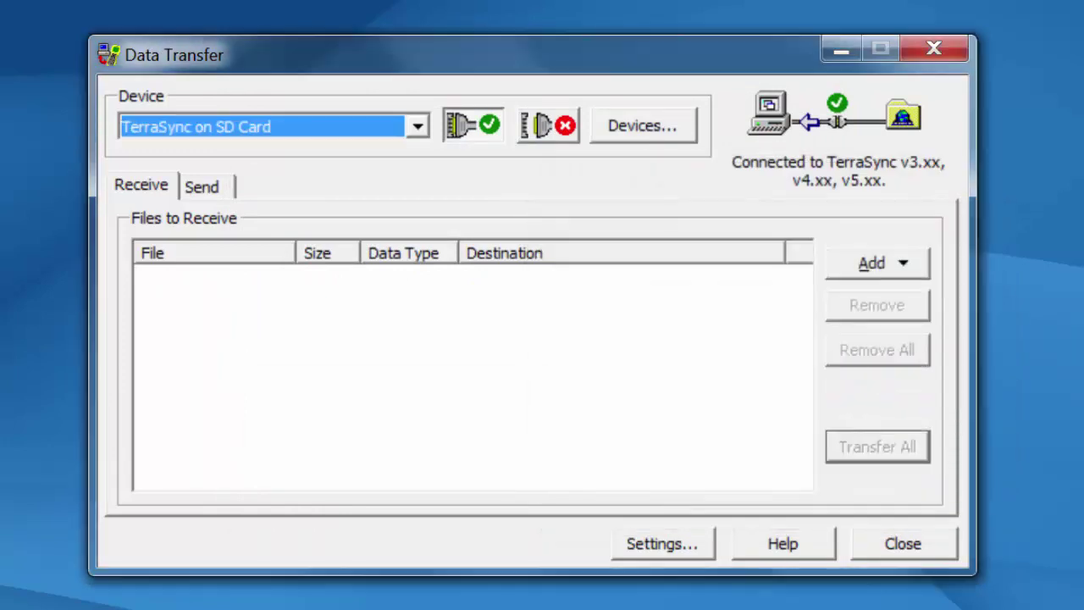
{"action": "left_click", "coordinate": [549, 125]}
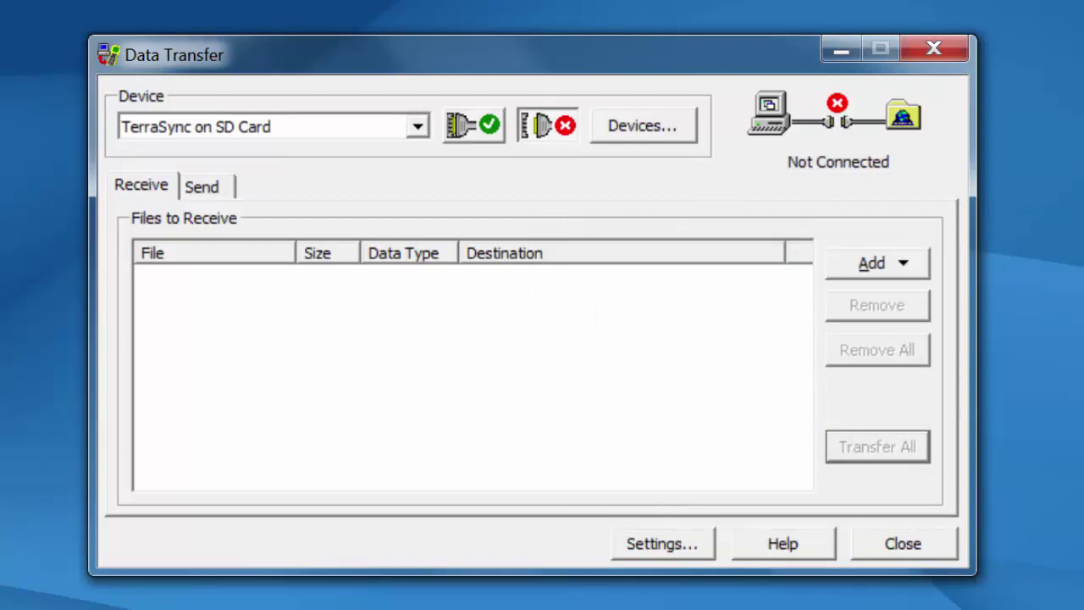